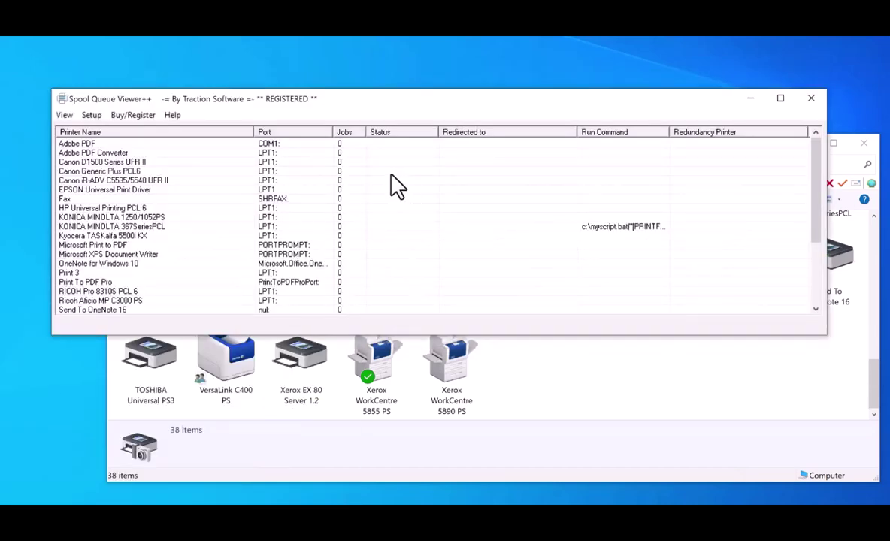
Step through the Xerox WorkCentre 5855 PS TRAY 1–3 printers, then switch to Devices and Printers.
left_click_drag(819, 194, 817, 255)
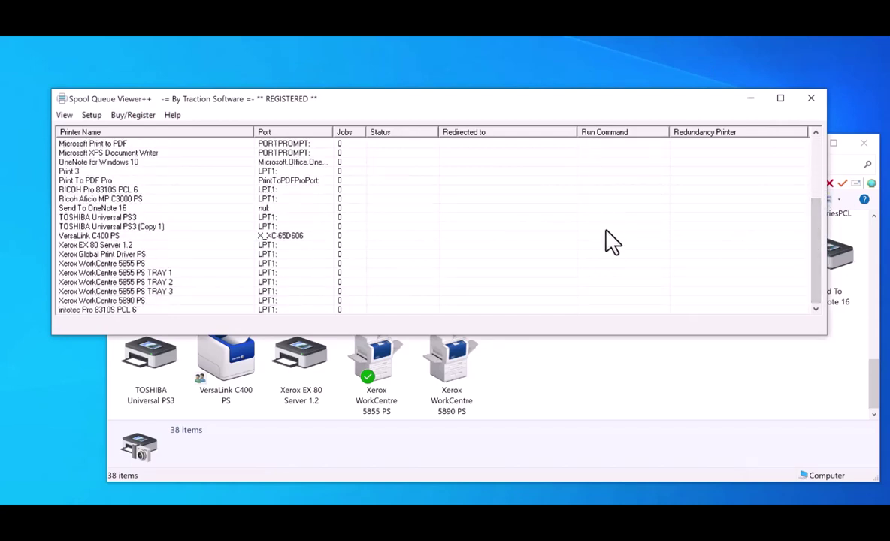
left_click(160, 274)
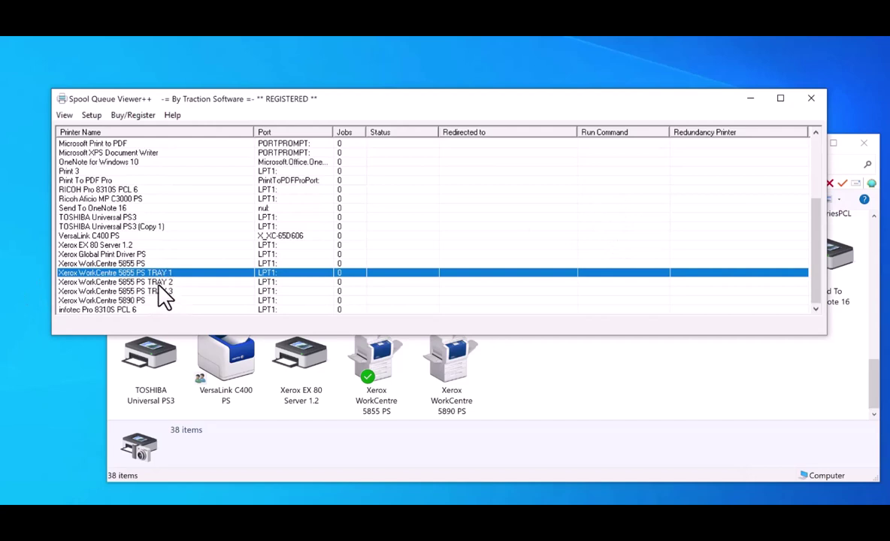
left_click(166, 283)
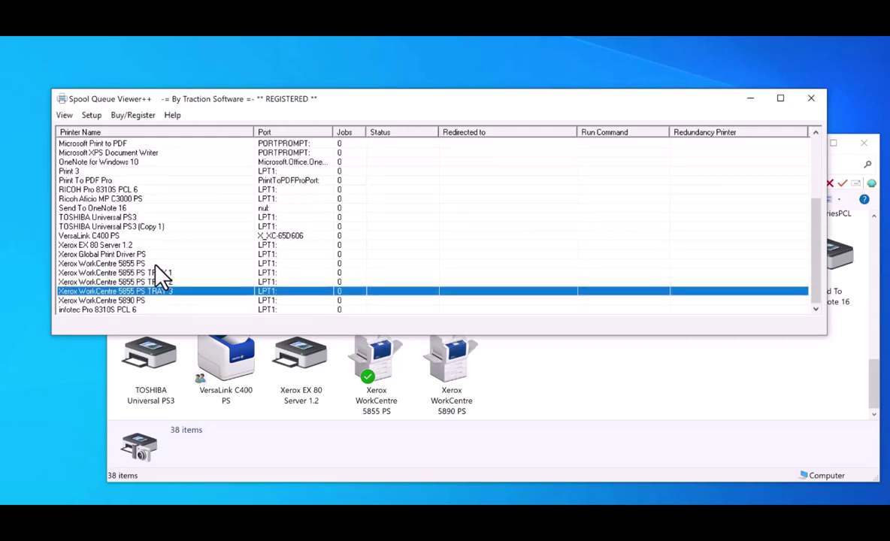
key("Up")
key("Up")
key("Up")
key("Down")
key("Down")
key("Down")
key("Up")
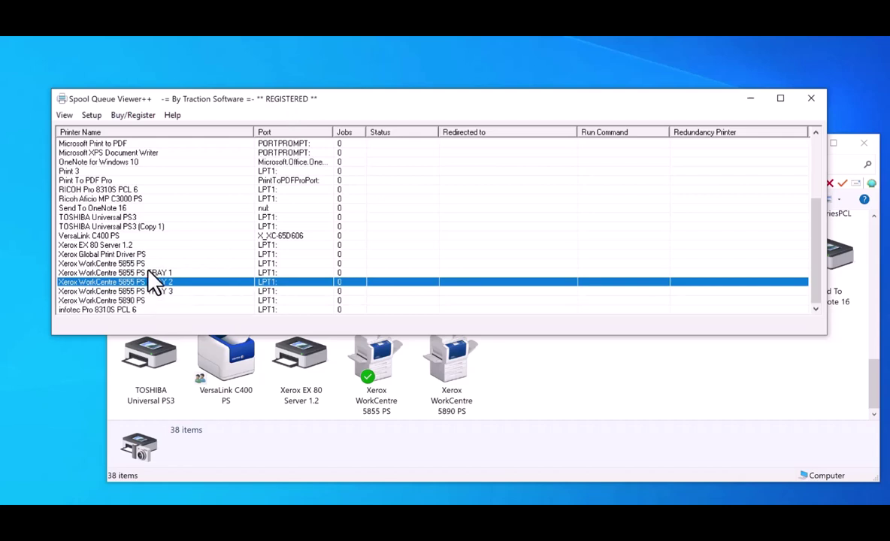
key("Up")
key("Down")
left_click(451, 455)
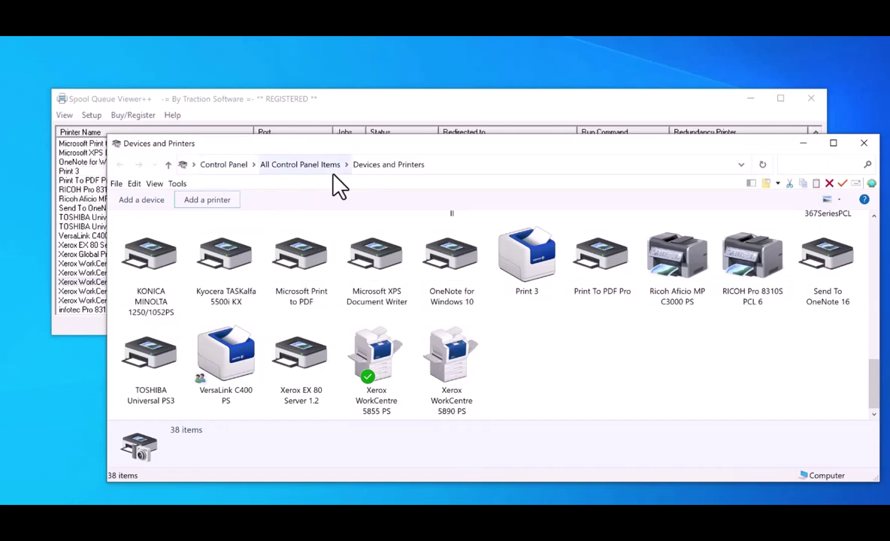
Set up a manual local printer on the Xerox WorkCentre 5855 PS driver, keeping the installed driver.
left_click(217, 202)
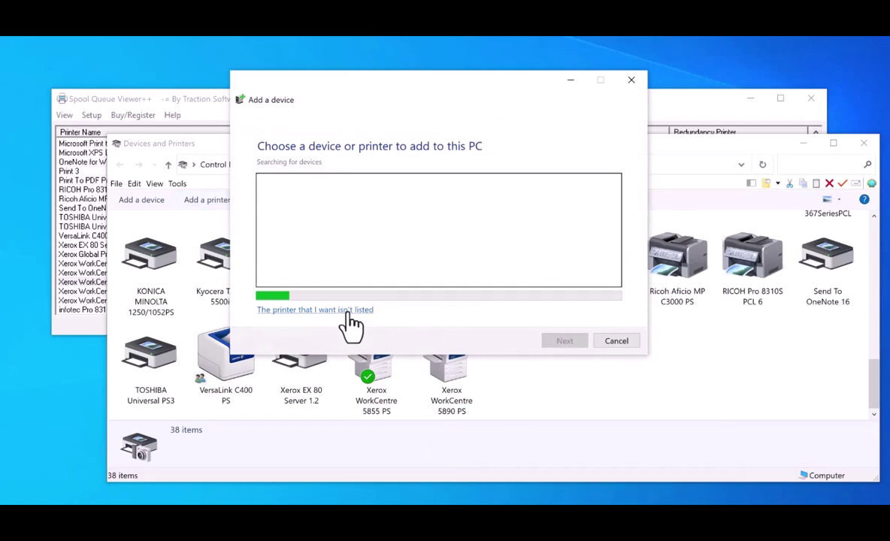
left_click(312, 311)
left_click(286, 306)
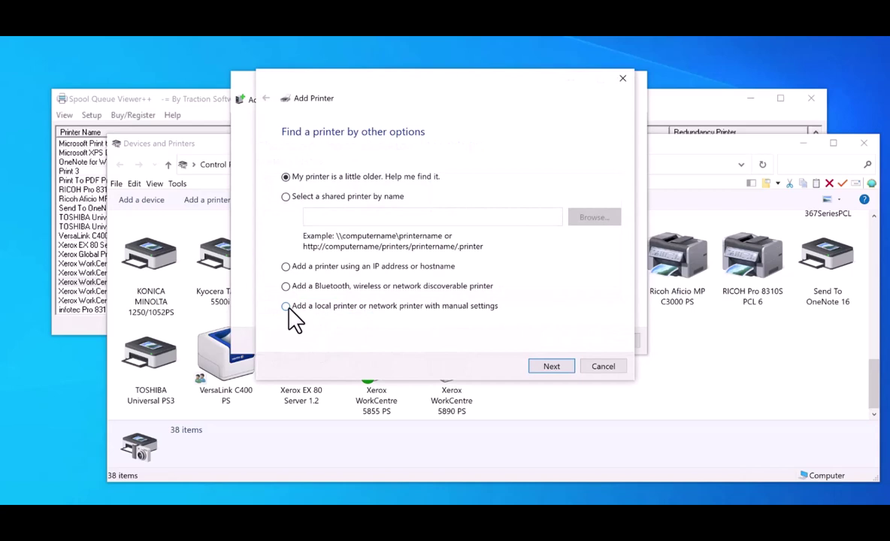
left_click(557, 367)
left_click(557, 367)
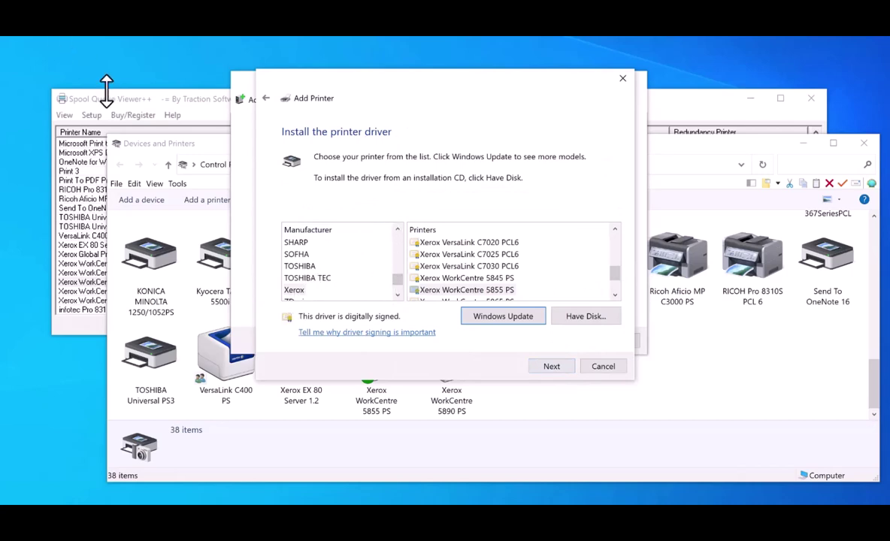
left_click_drag(615, 269, 616, 273)
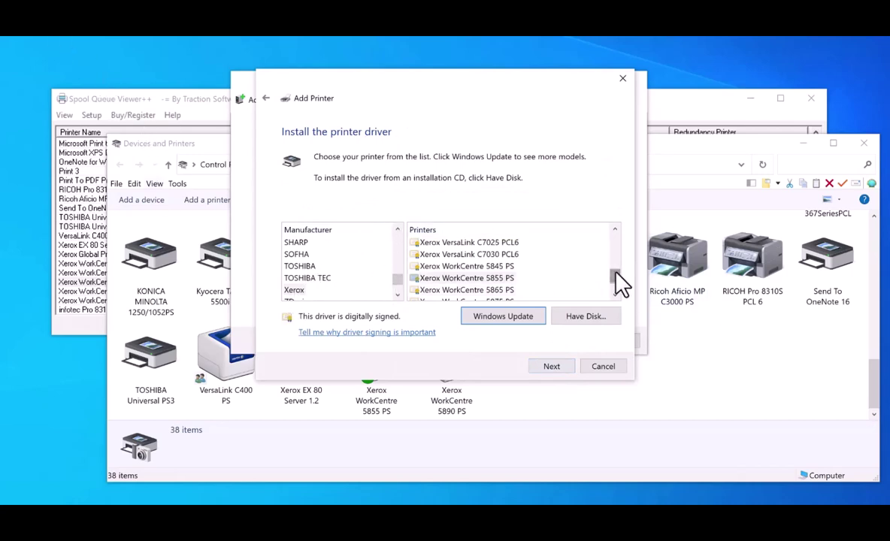
left_click(458, 279)
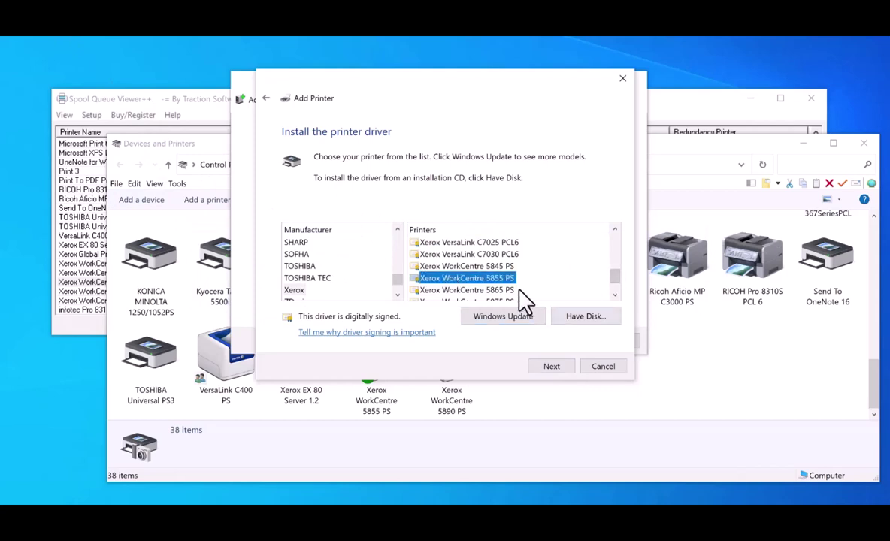
left_click(556, 367)
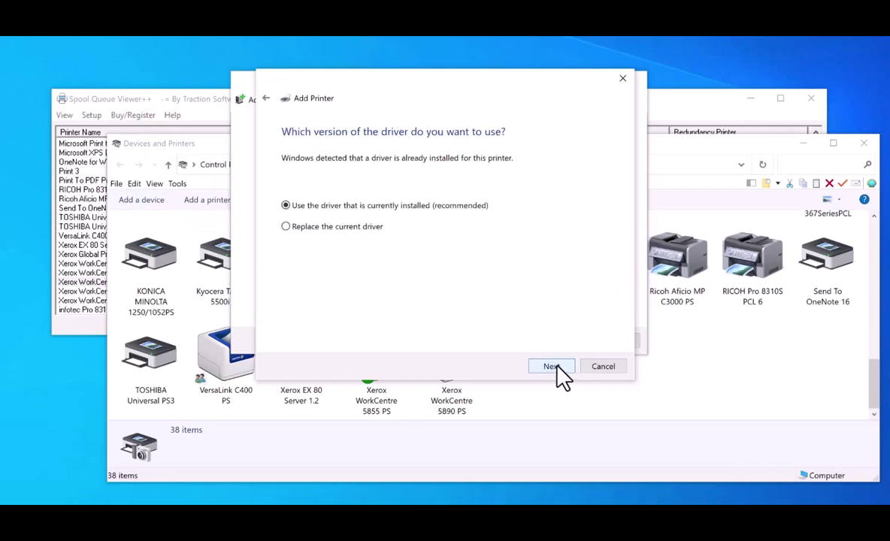
left_click(556, 366)
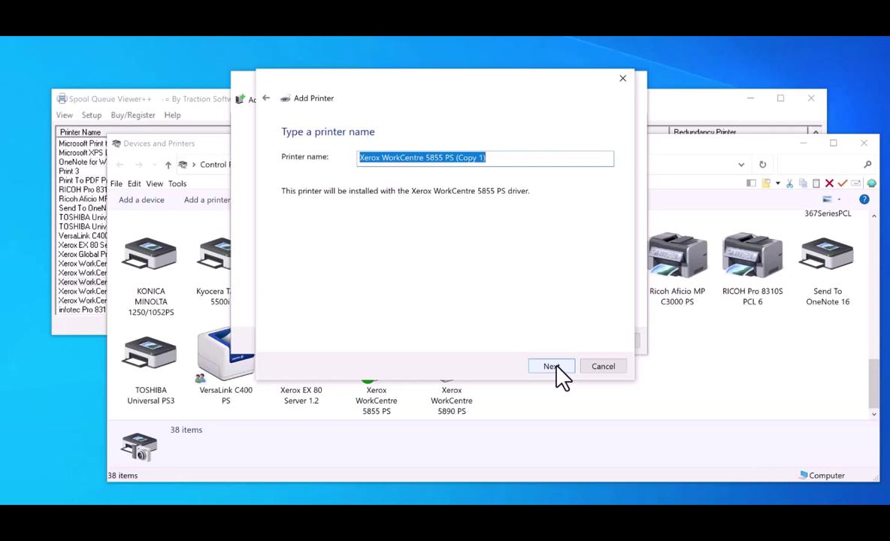
Name it 'Xerox WorkCentre 5855 PS DUMMY PRINTER' and finish installing it.
left_click(578, 157)
key("BackSpace")
key("BackSpace")
key("BackSpace")
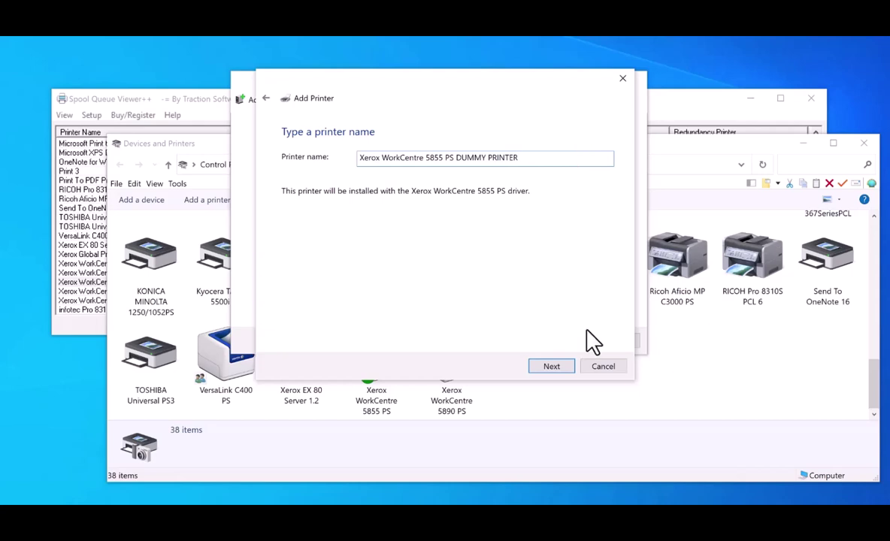
left_click(551, 366)
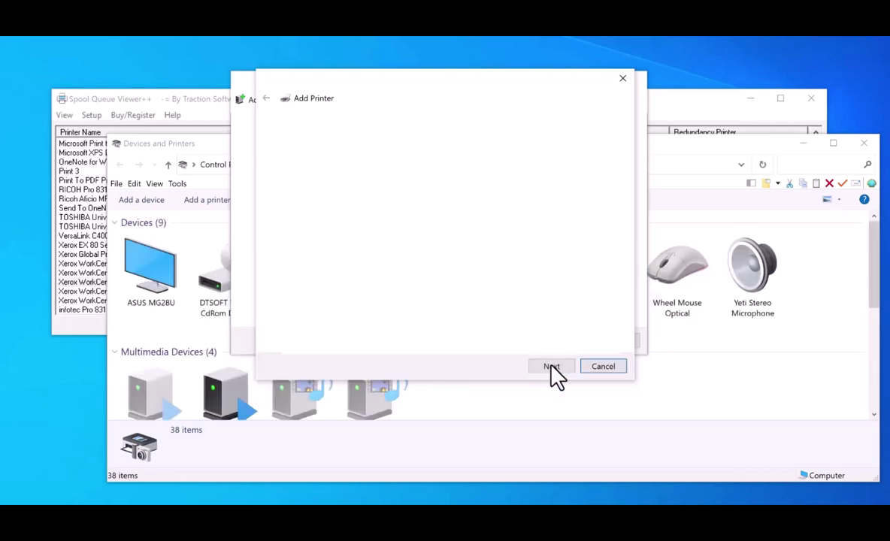
left_click(555, 367)
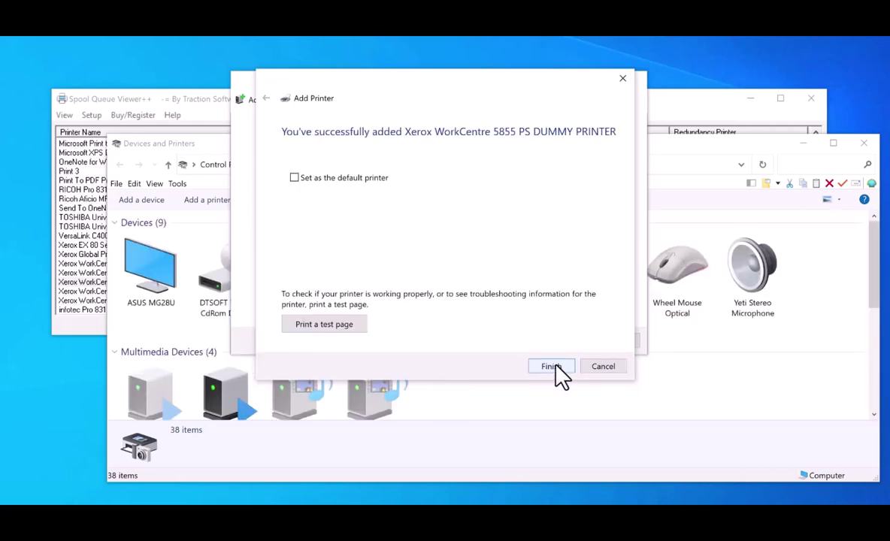
left_click(552, 366)
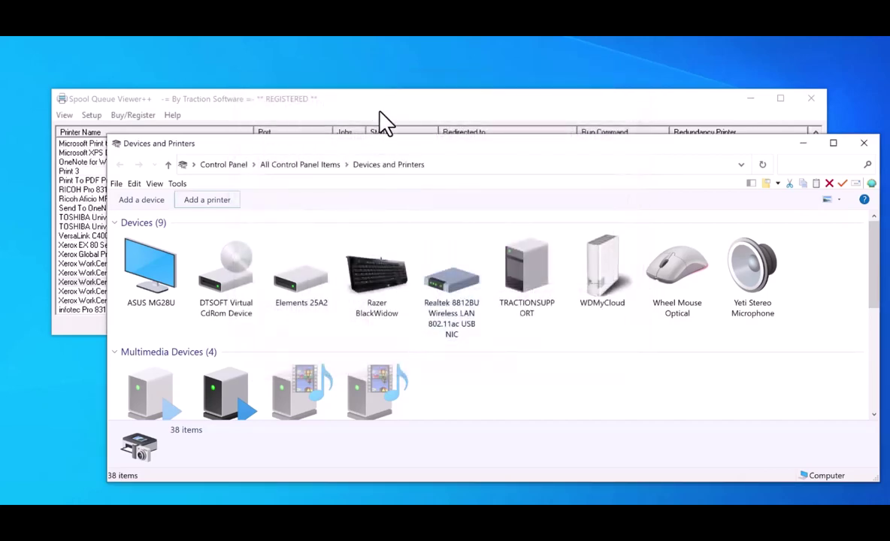
Refresh Spool Queue Viewer++ and select the new DUMMY PRINTER.
left_click(131, 123)
left_click(65, 115)
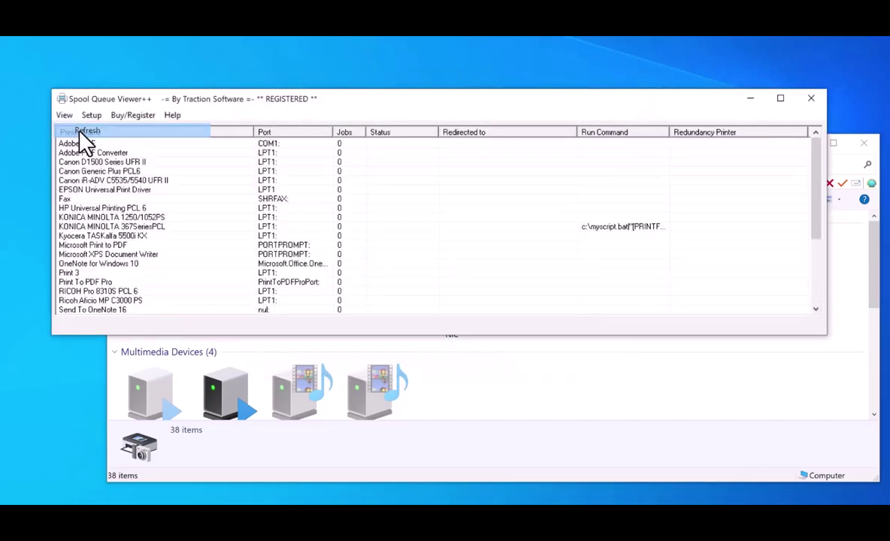
scroll(165, 270, "down", 4)
left_click(211, 263)
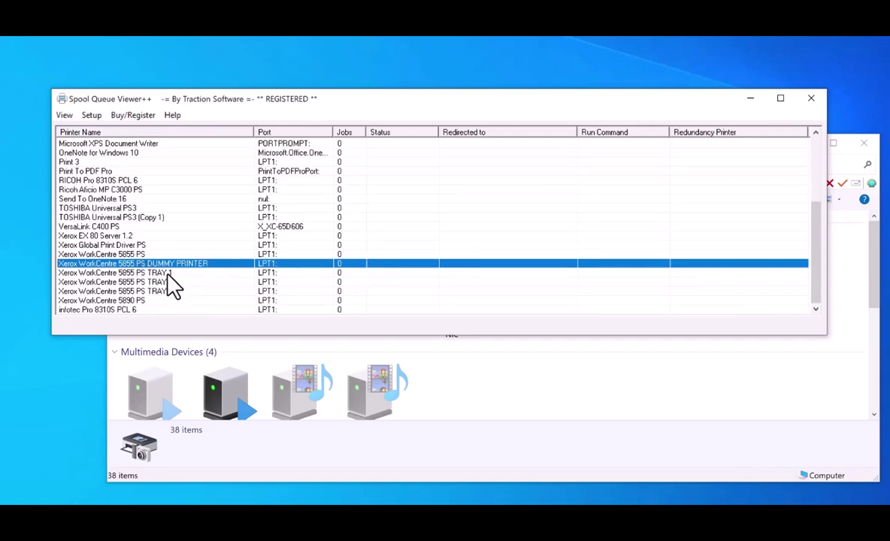
Redirect the DUMMY PRINTER's jobs to both the TRAY 1 and TRAY 2 printers.
right_click(365, 269)
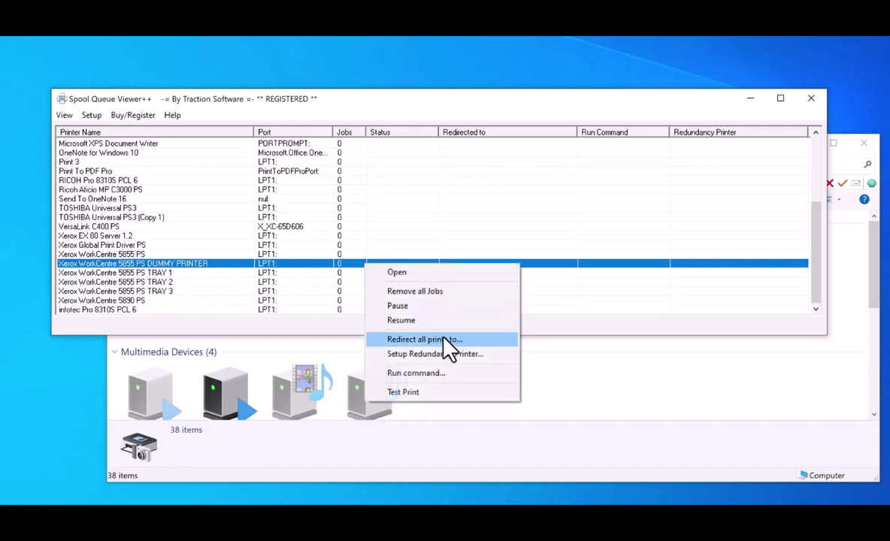
left_click(463, 339)
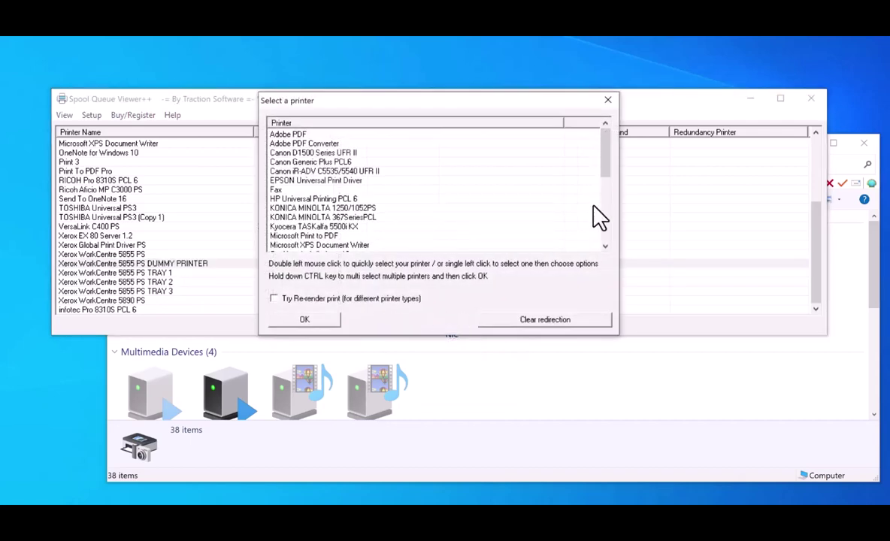
left_click_drag(608, 169, 606, 224)
left_click(384, 209)
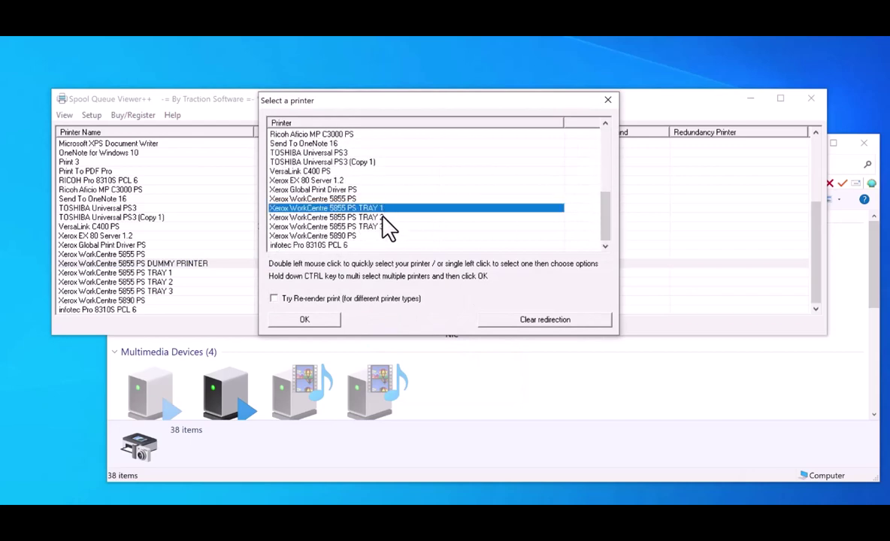
left_click(381, 217, "ctrl")
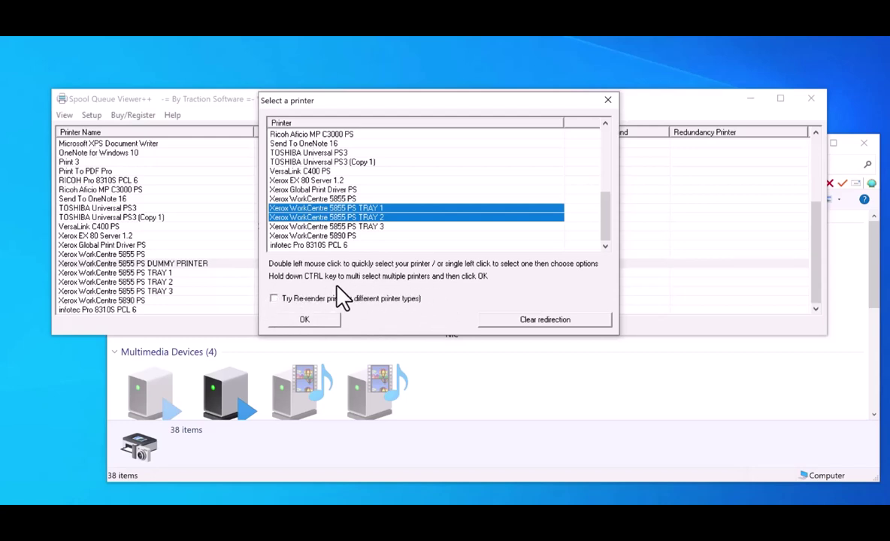
left_click(304, 319)
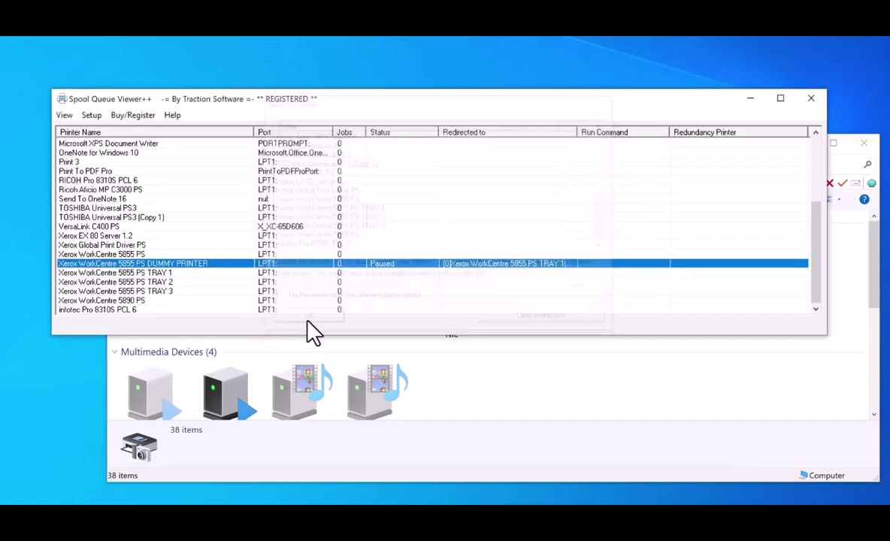
Send a Test Print to the DUMMY PRINTER and close the PDF preview.
right_click(192, 273)
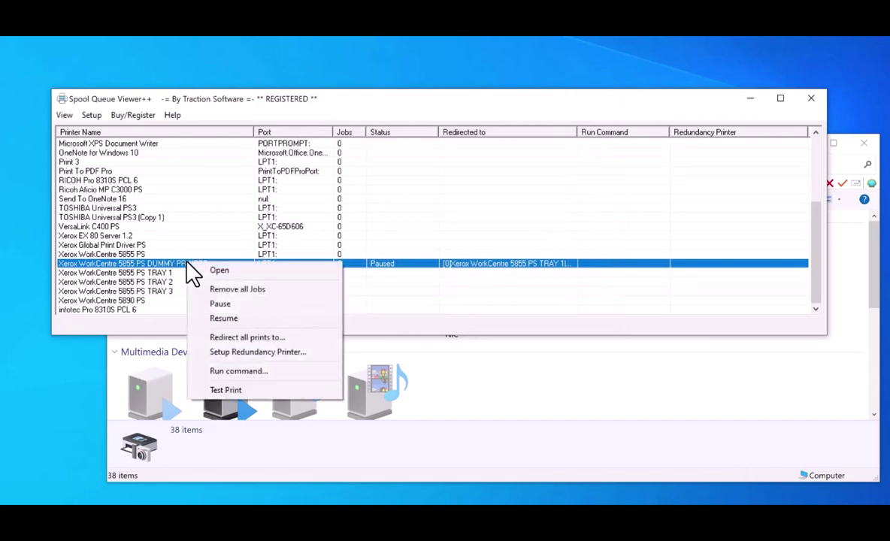
left_click(255, 389)
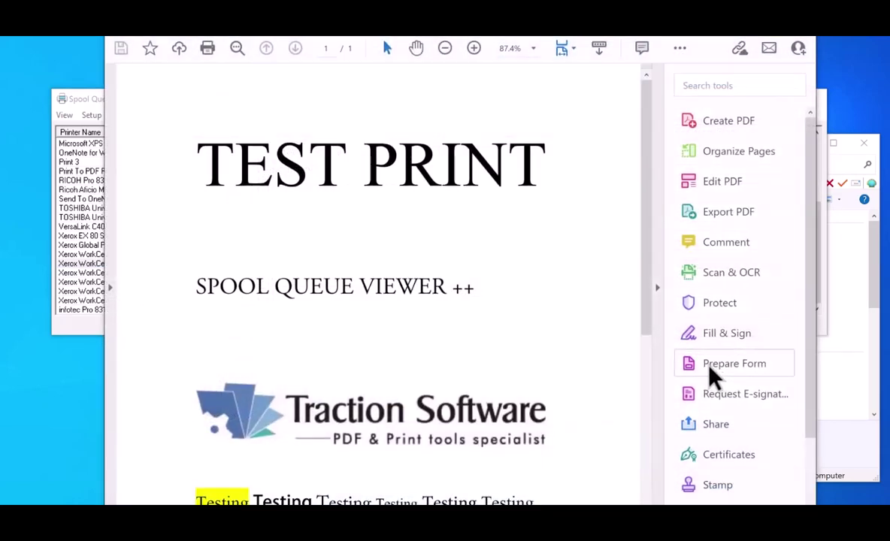
key("alt+F4")
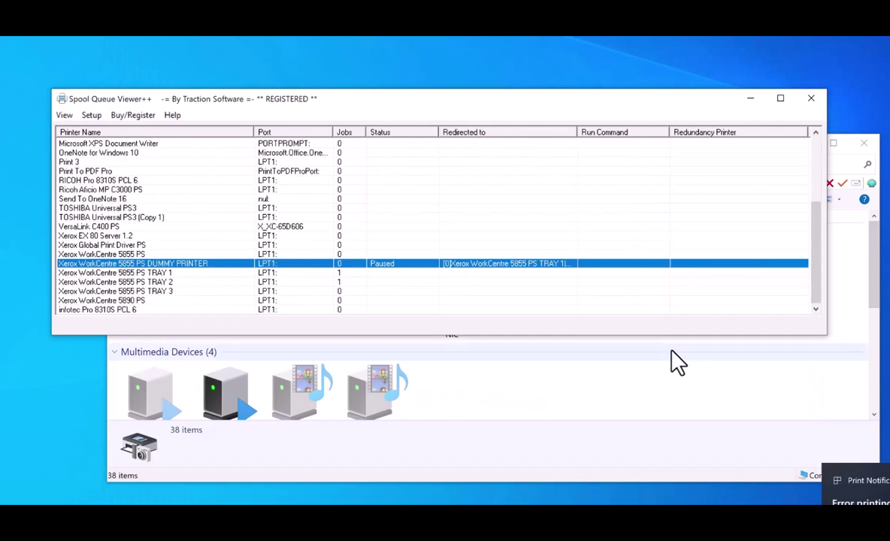
Open the tray print queues to confirm the Test Print.pdf job, then close TRAY 2's queue.
double_click(208, 283)
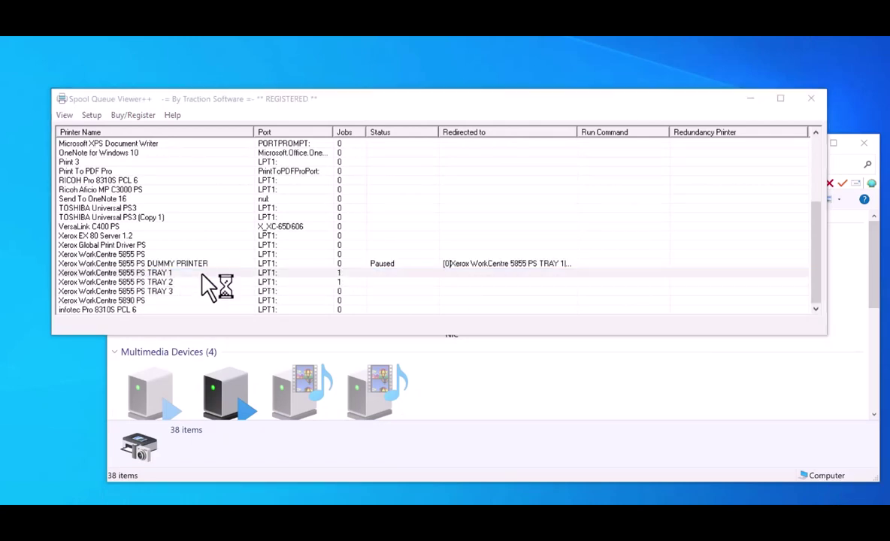
left_click_drag(280, 120, 297, 173)
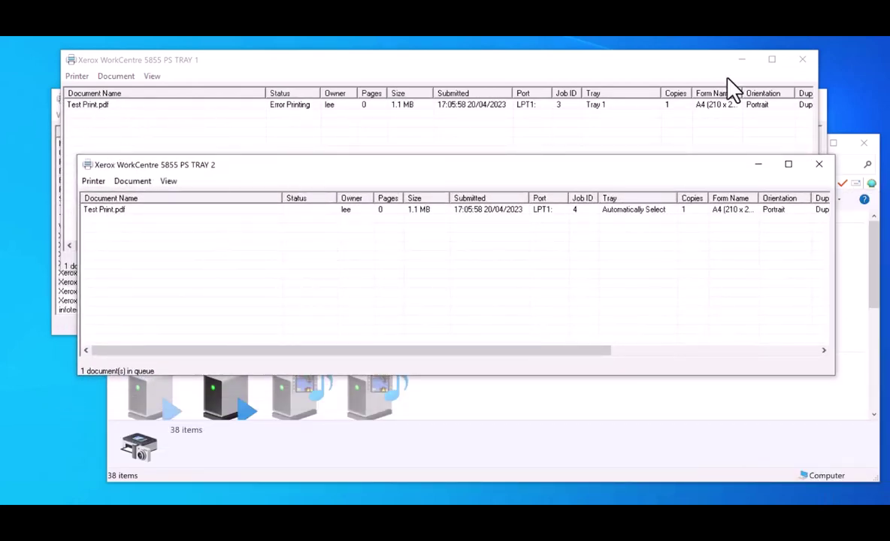
left_click(818, 163)
Close the TRAY 1 queue and type the note 'heres a test' in Notepad.
left_click(802, 59)
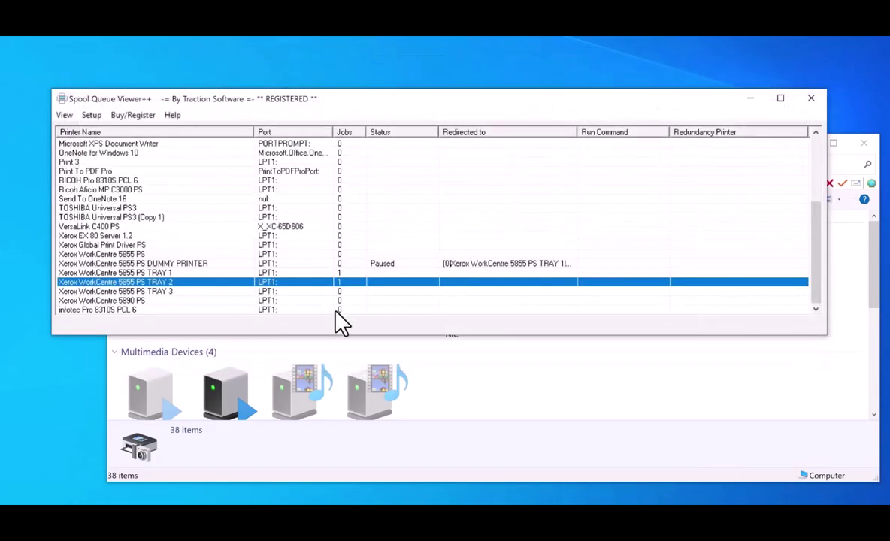
left_click(339, 265)
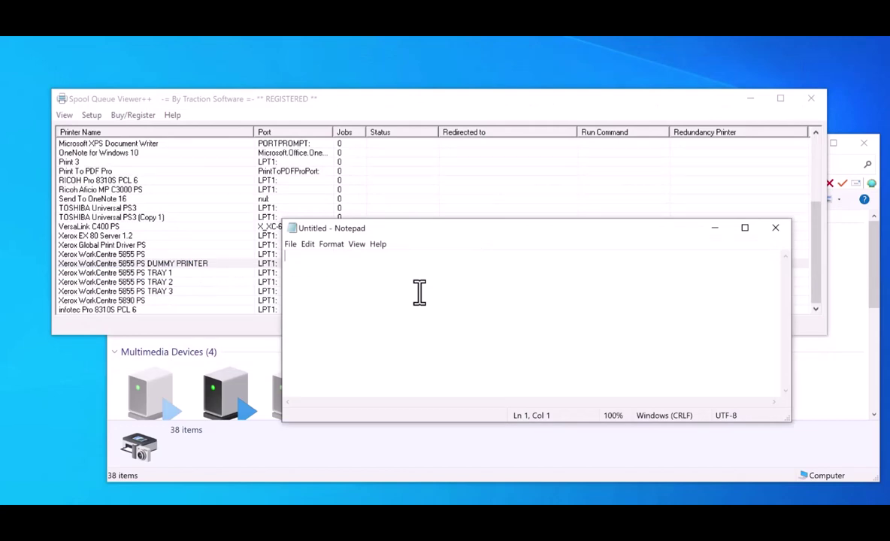
type("heres")
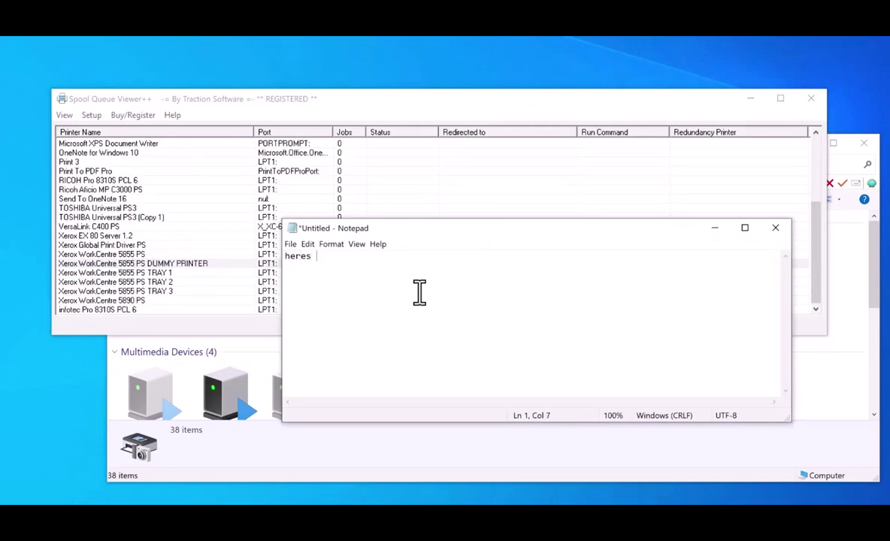
type("test")
Print the note to the DUMMY PRINTER and close Notepad without saving.
left_click(290, 244)
left_click(330, 337)
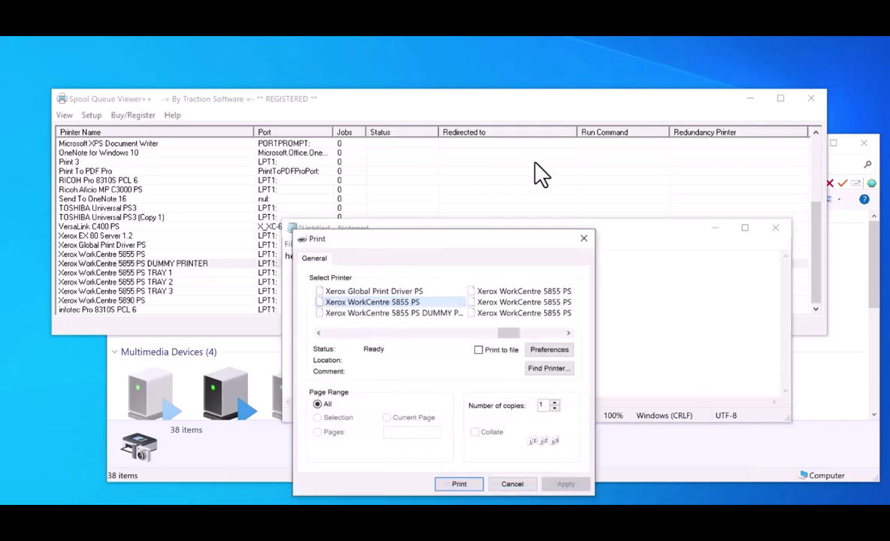
left_click(425, 313)
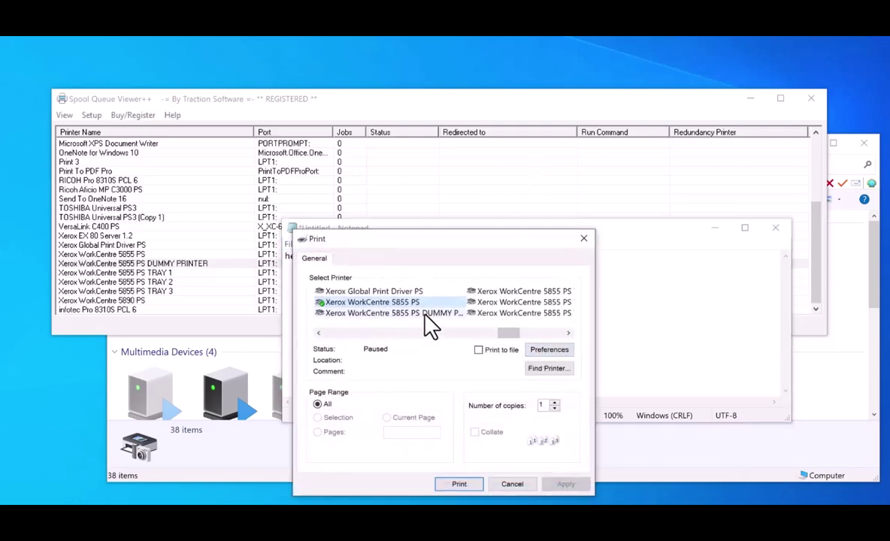
left_click(467, 485)
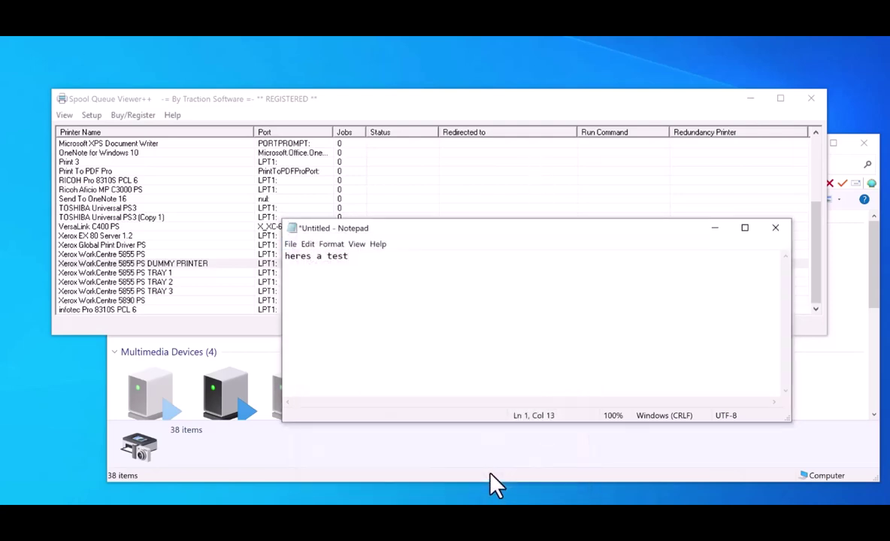
left_click(781, 233)
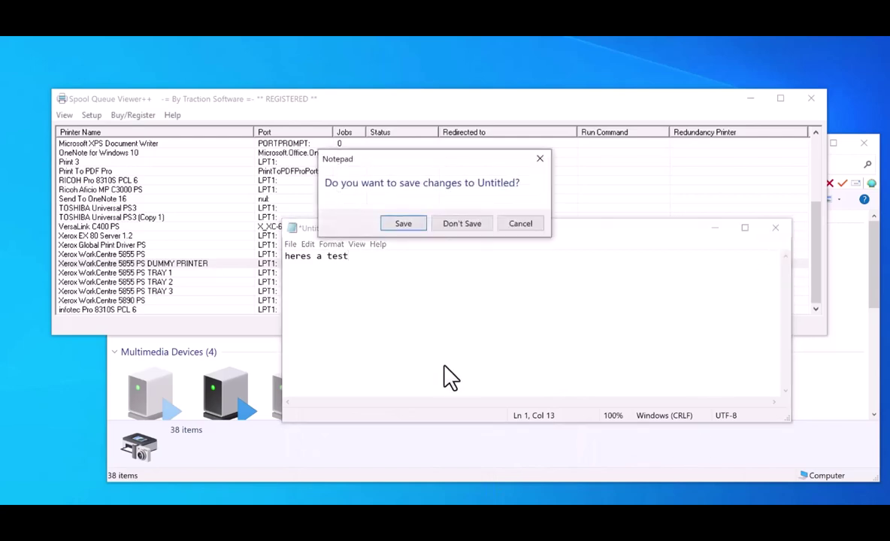
left_click(470, 226)
Check the TRAY 1 and TRAY 2 queues for the Notepad job, then reopen TRAY 1's queue.
left_click(353, 274)
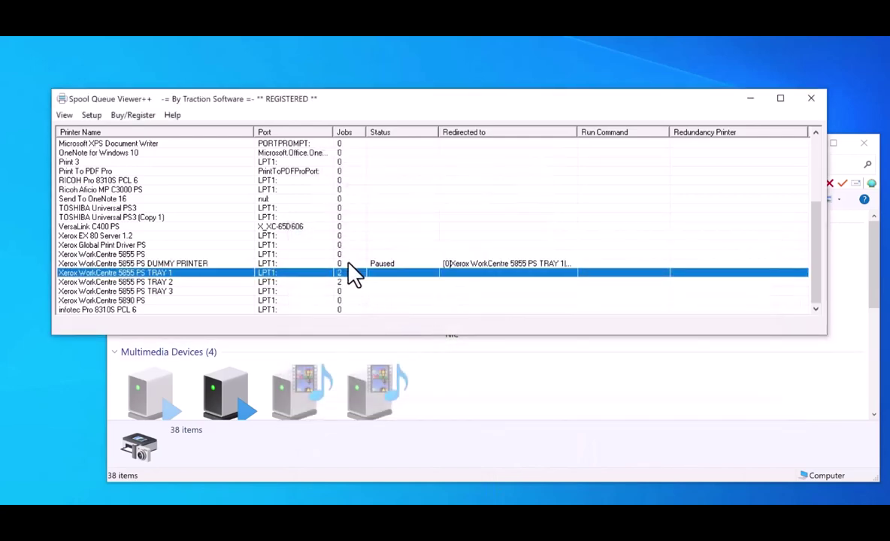
double_click(341, 274)
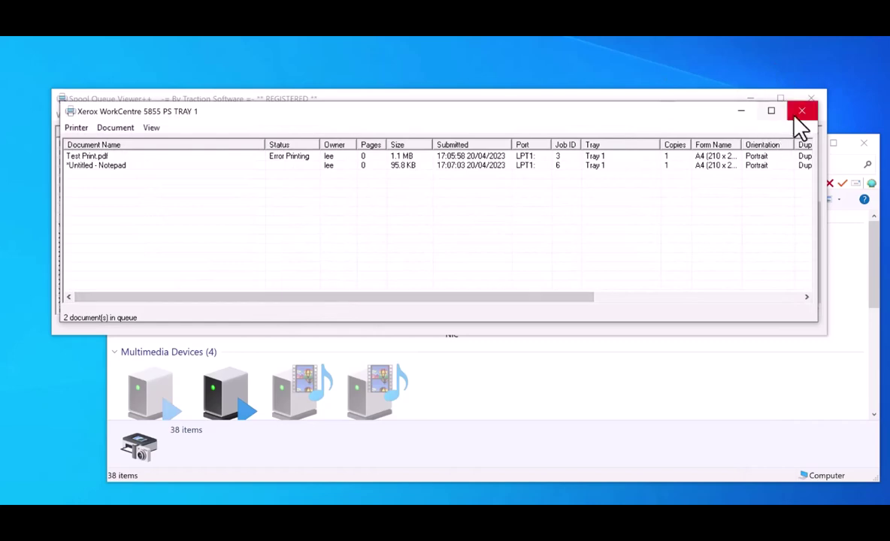
left_click(94, 165)
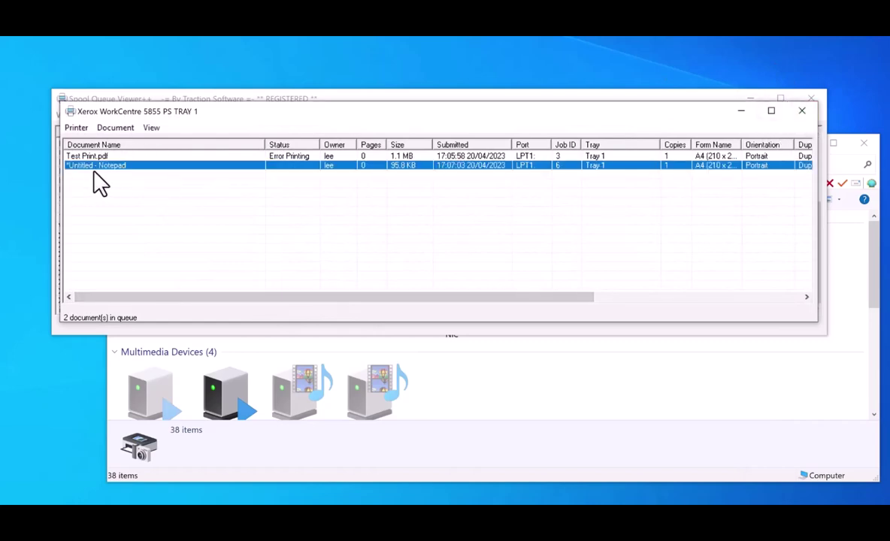
left_click(801, 112)
left_click(329, 282)
double_click(331, 285)
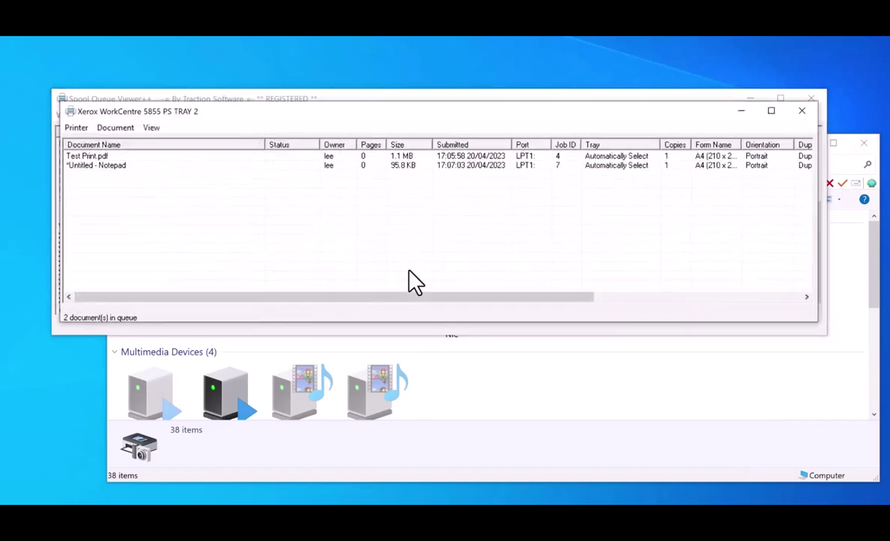
left_click(802, 114)
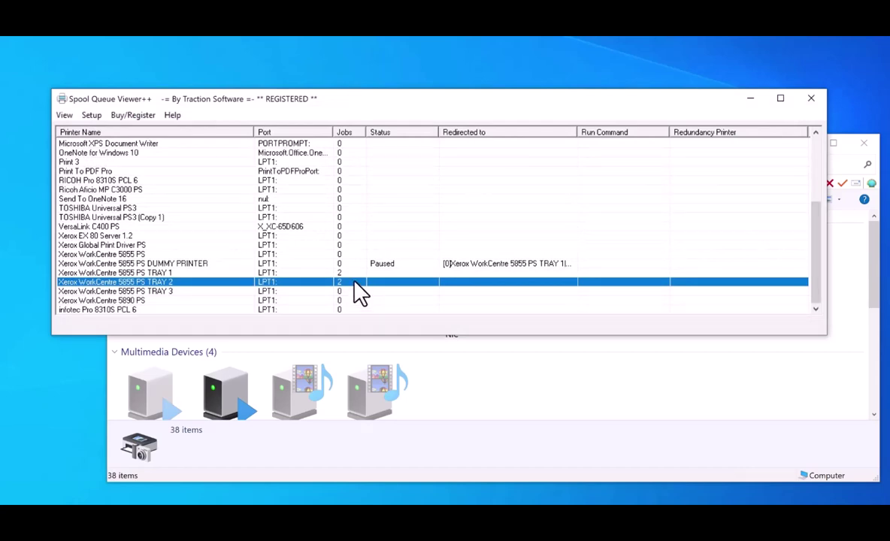
double_click(293, 273)
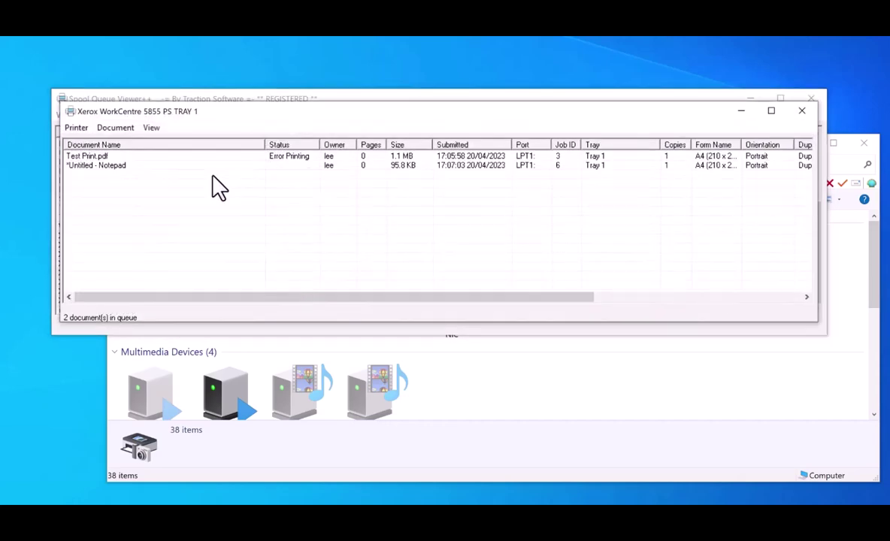
Open Test Print.pdf and the Notepad job from the TRAY 1 queue in Acrobat, closing each.
left_click(157, 236)
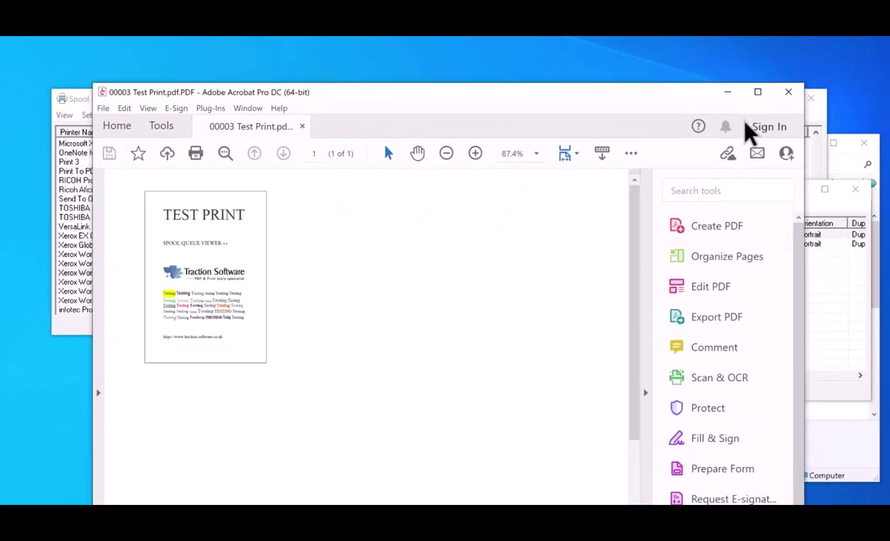
left_click(791, 96)
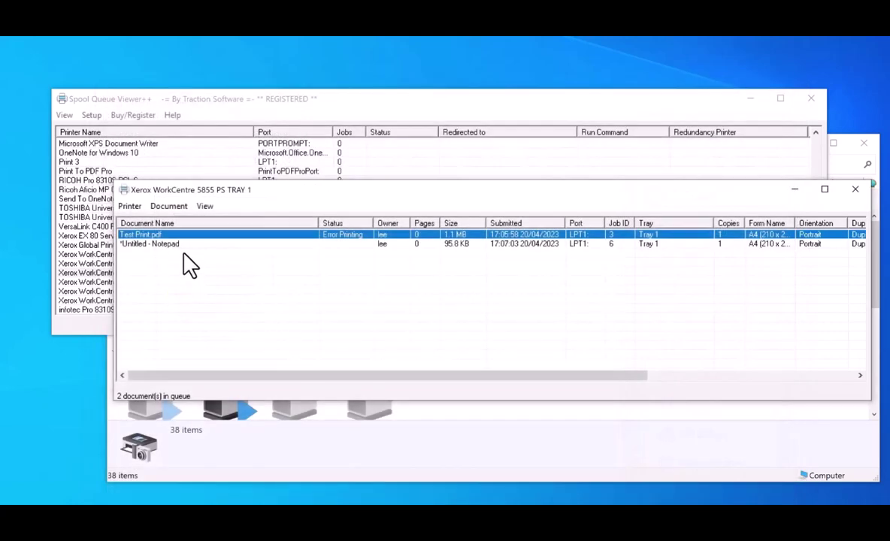
left_click(172, 242)
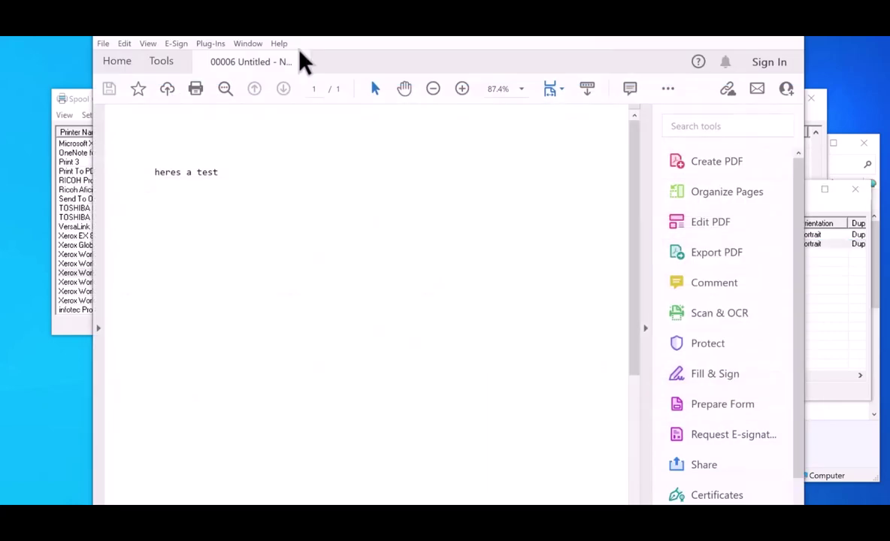
mouse_move(328, 38)
left_mouse_down()
mouse_move(386, 207)
mouse_move(328, 127)
left_mouse_up()
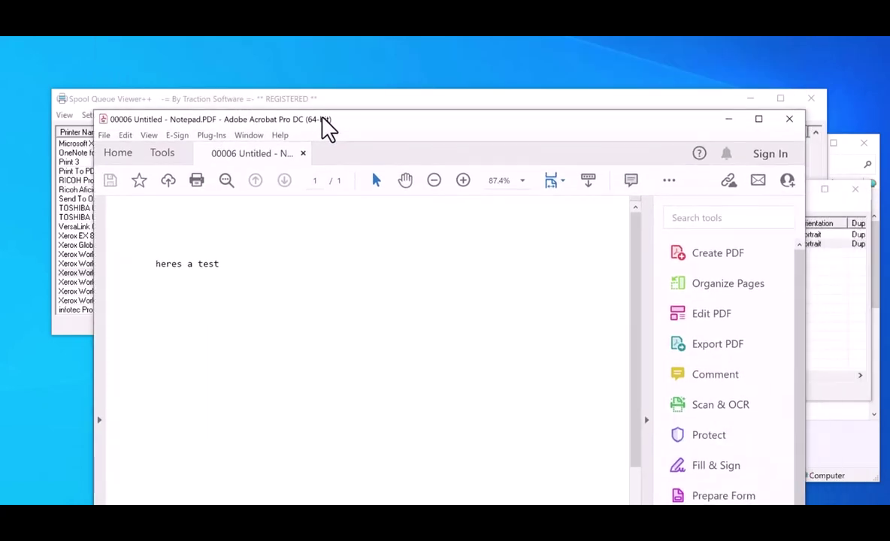
left_click(793, 124)
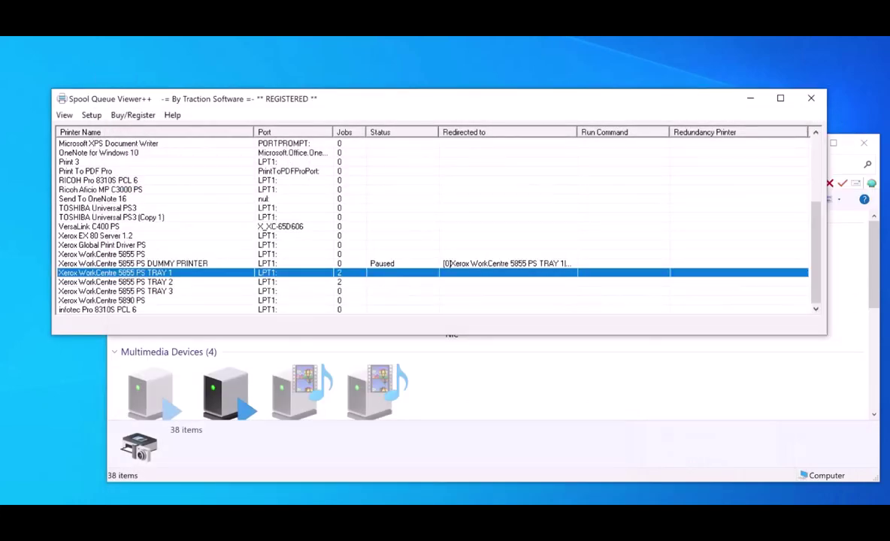